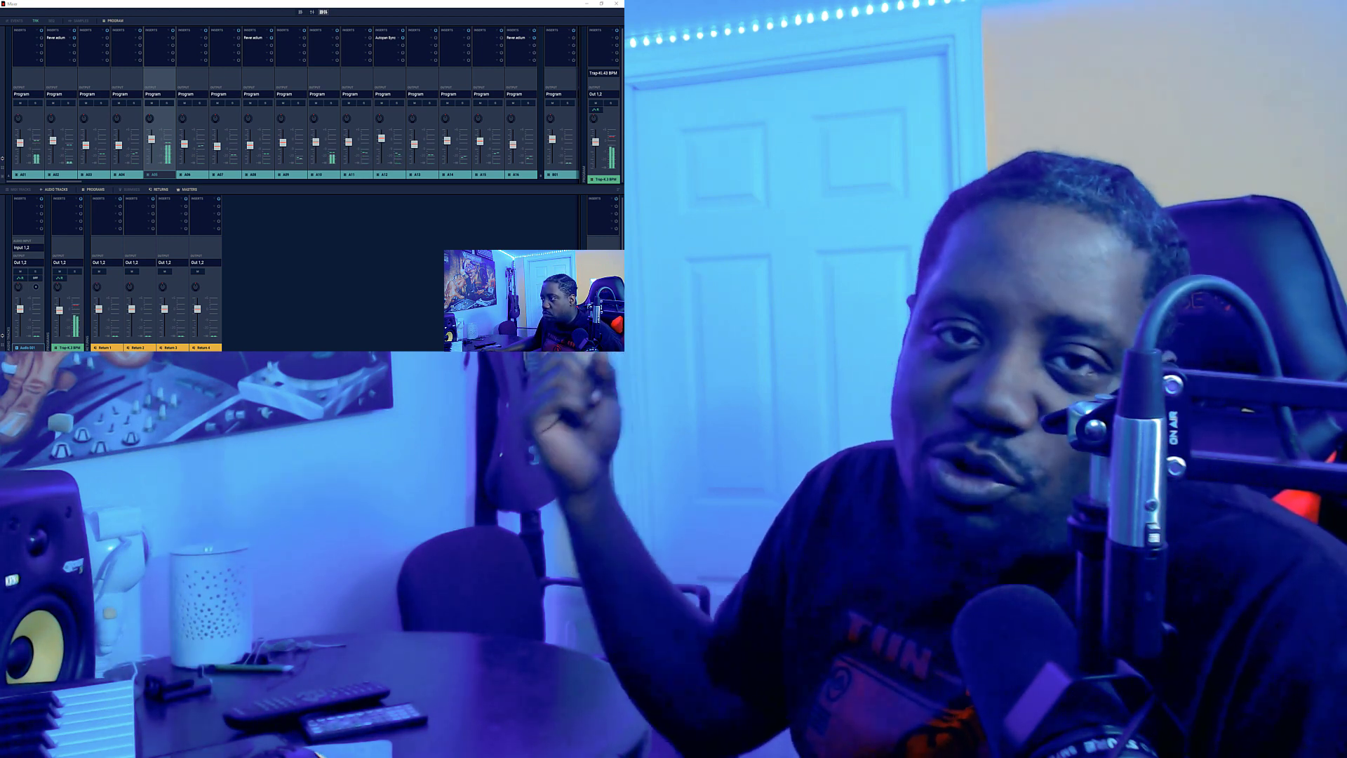
click(29, 174)
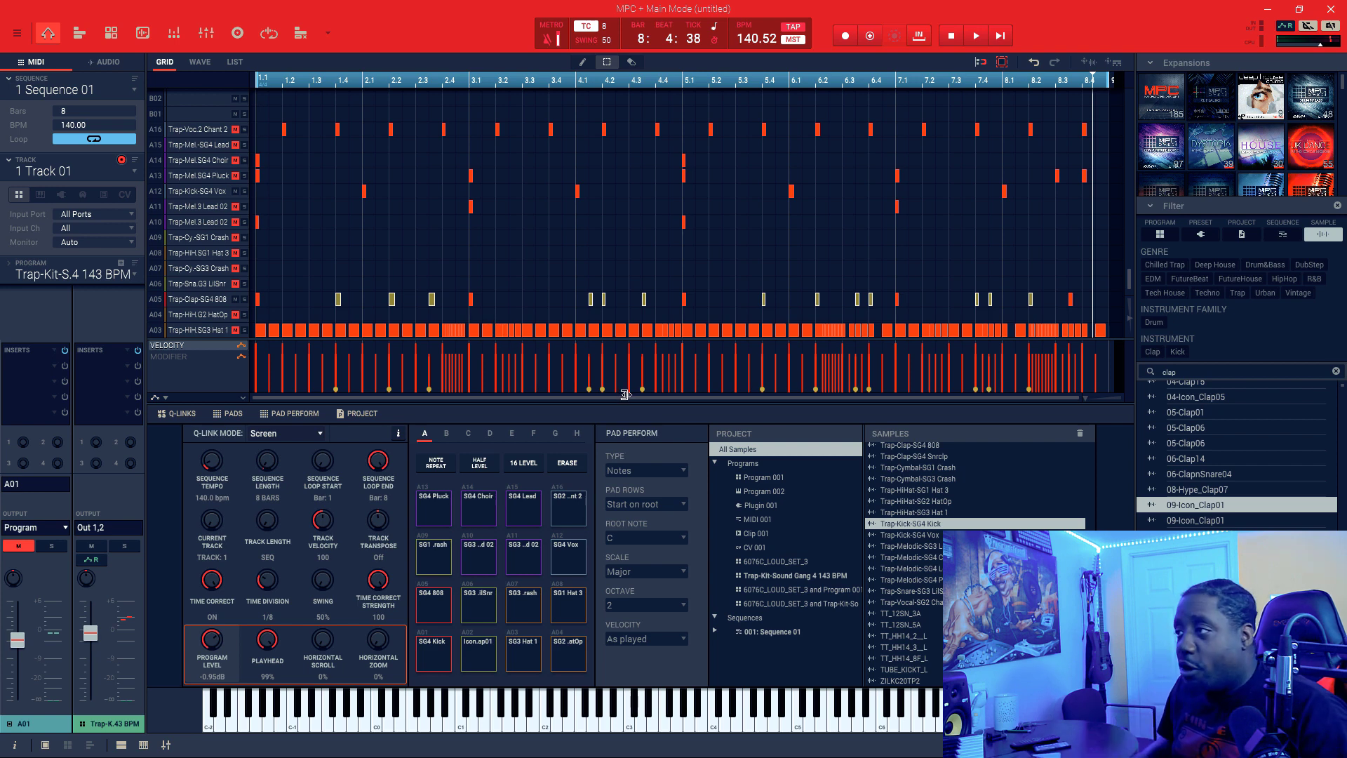
- Play the sequence, unmute the Trap-Clap-SG4 808 row on pad A05, and play the sequence again
key(space)
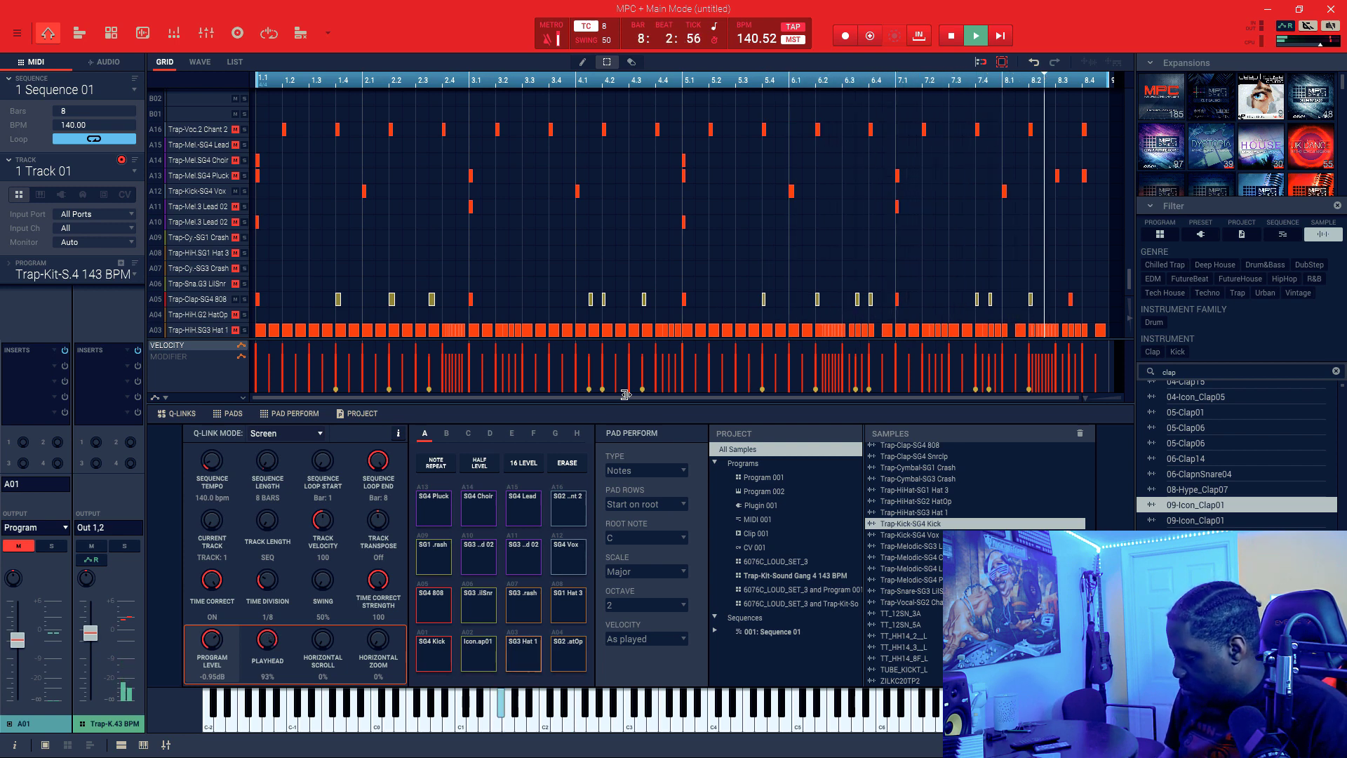
key(space)
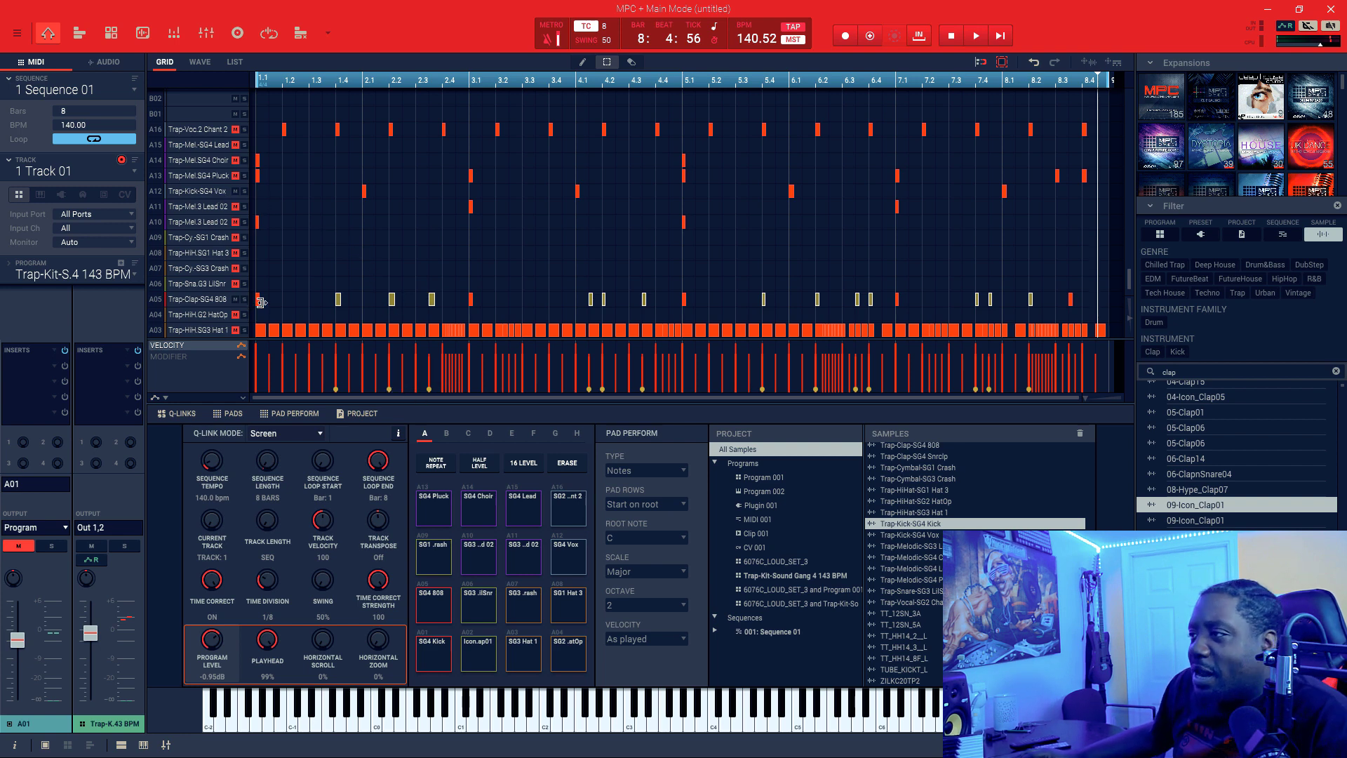
scroll(261, 303, down, 2)
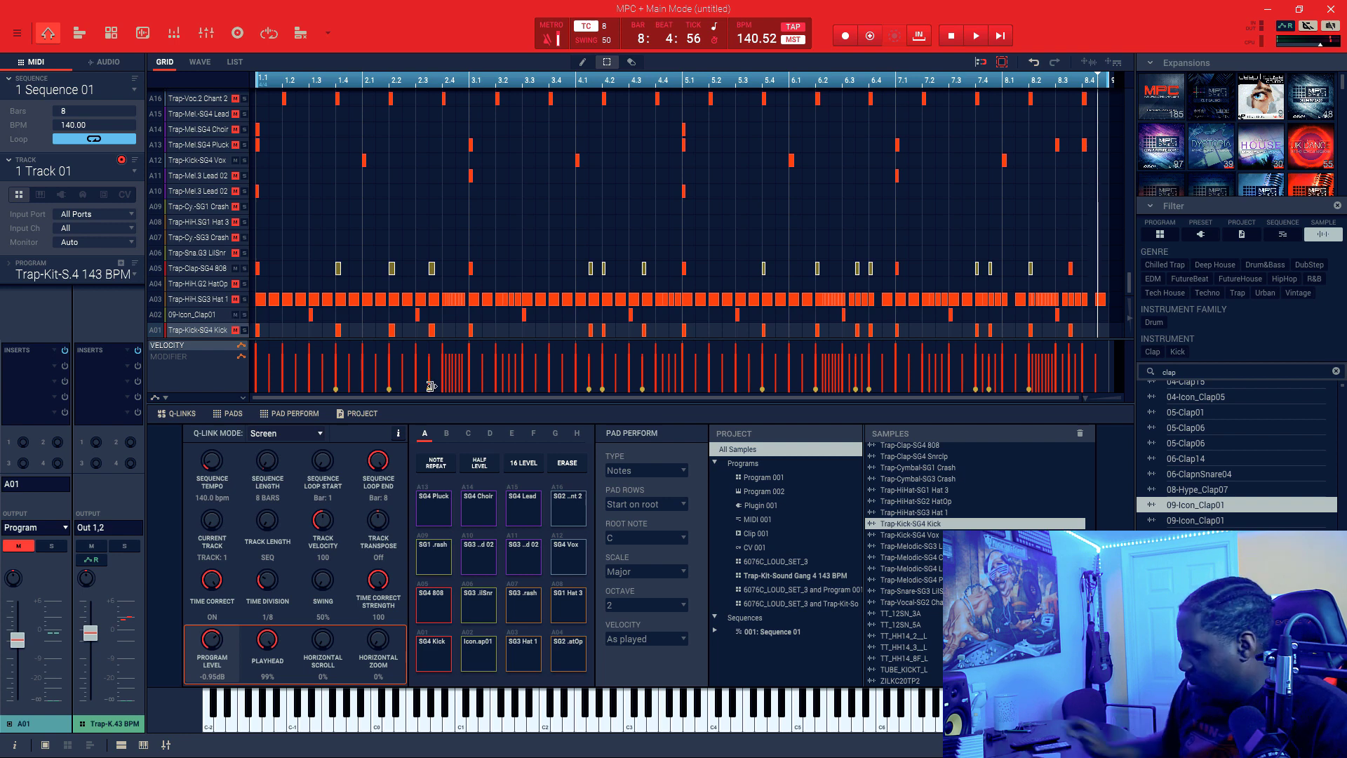
key(space)
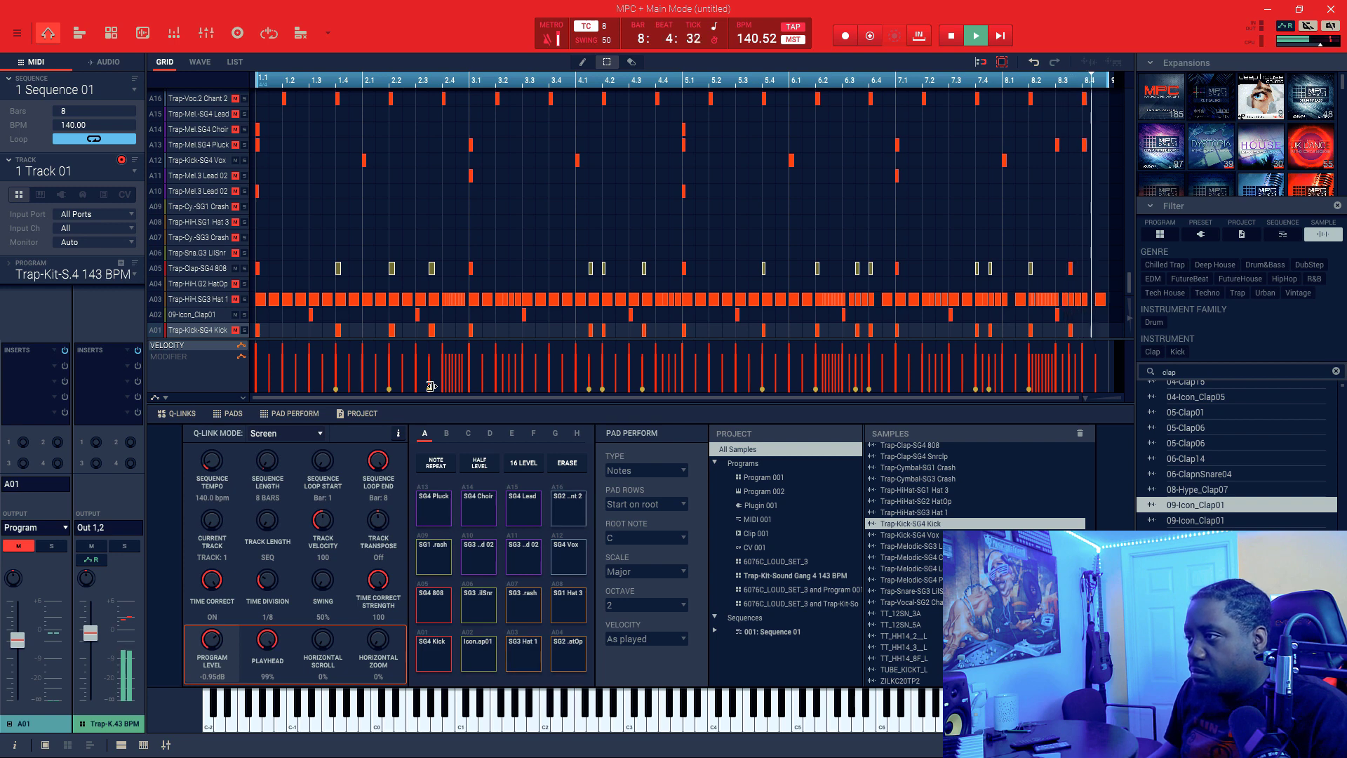
key(space)
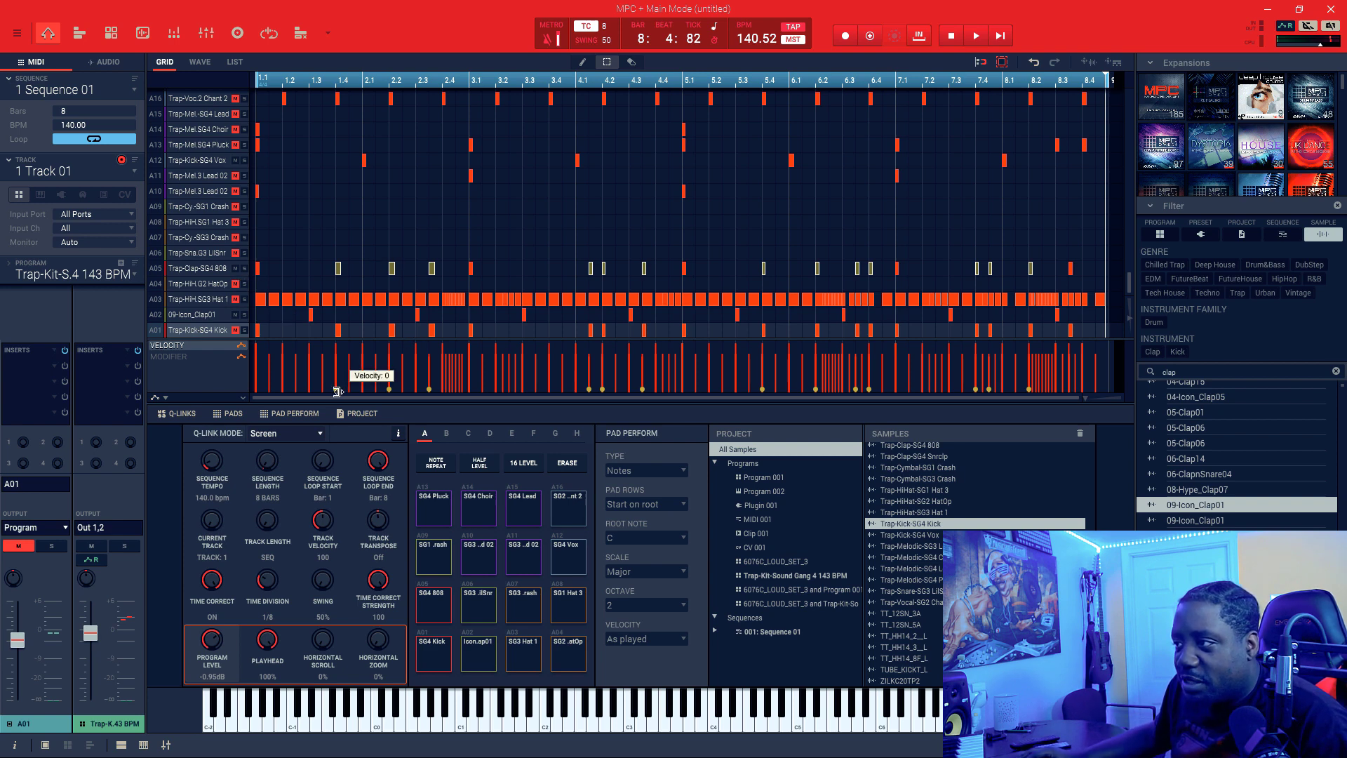
- Raise the velocity of the selected A05 808 notes to the maximum and play the sequence, selecting the whole A05 row
drag(338, 392, 356, 329)
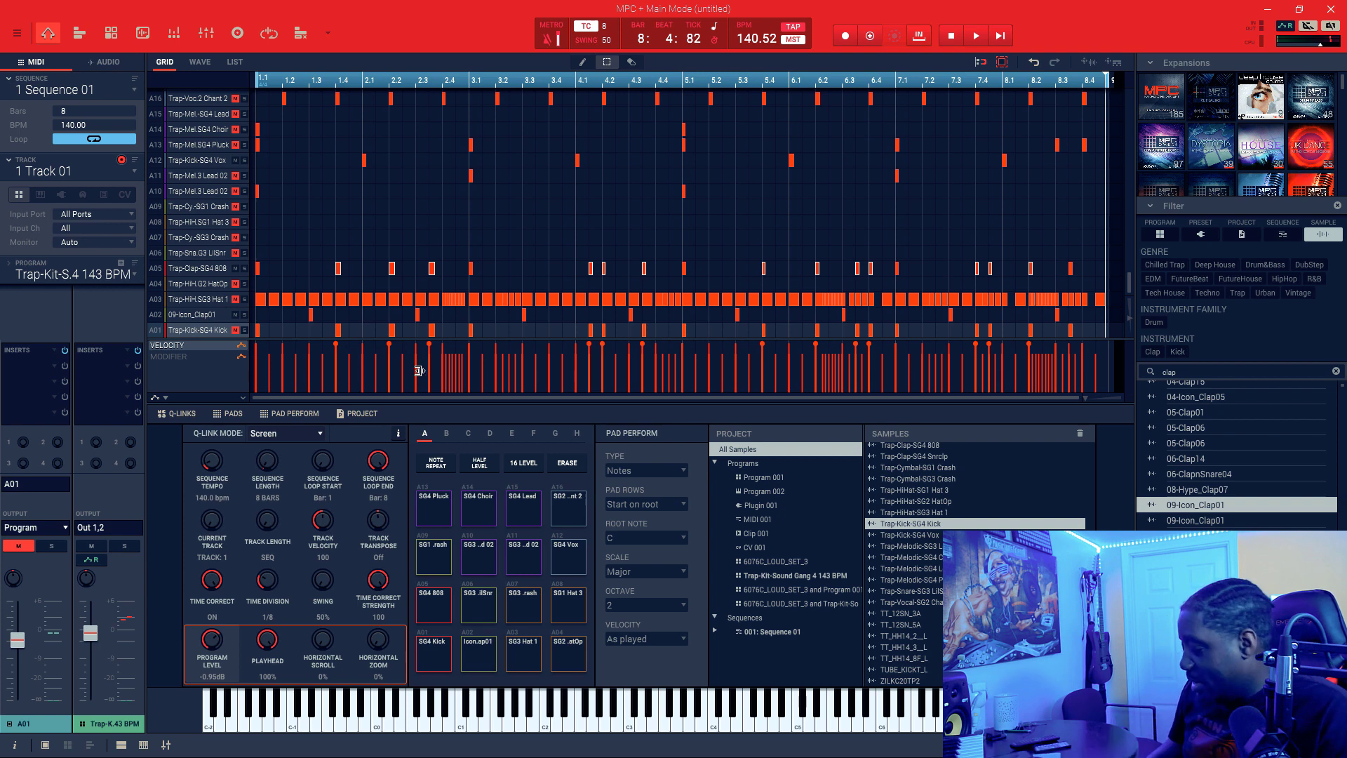
key(space)
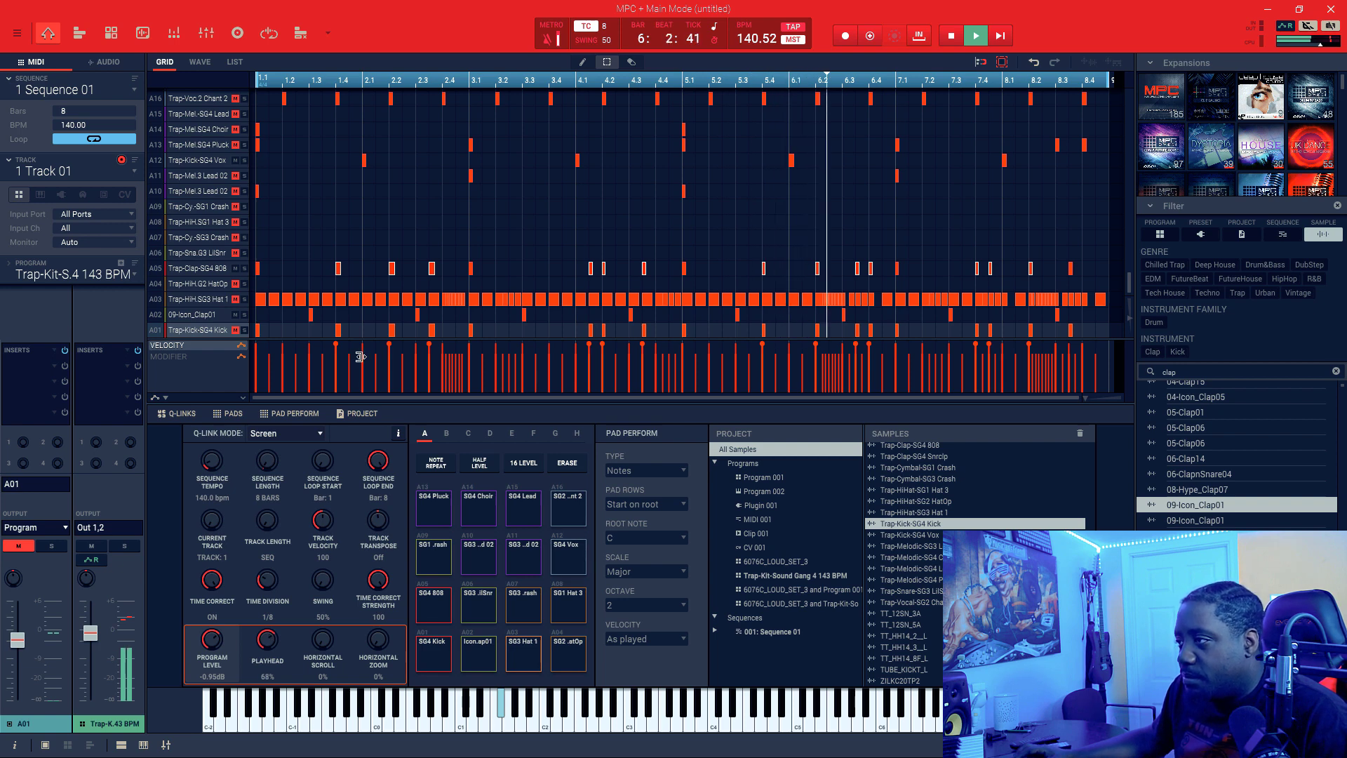
click(281, 275)
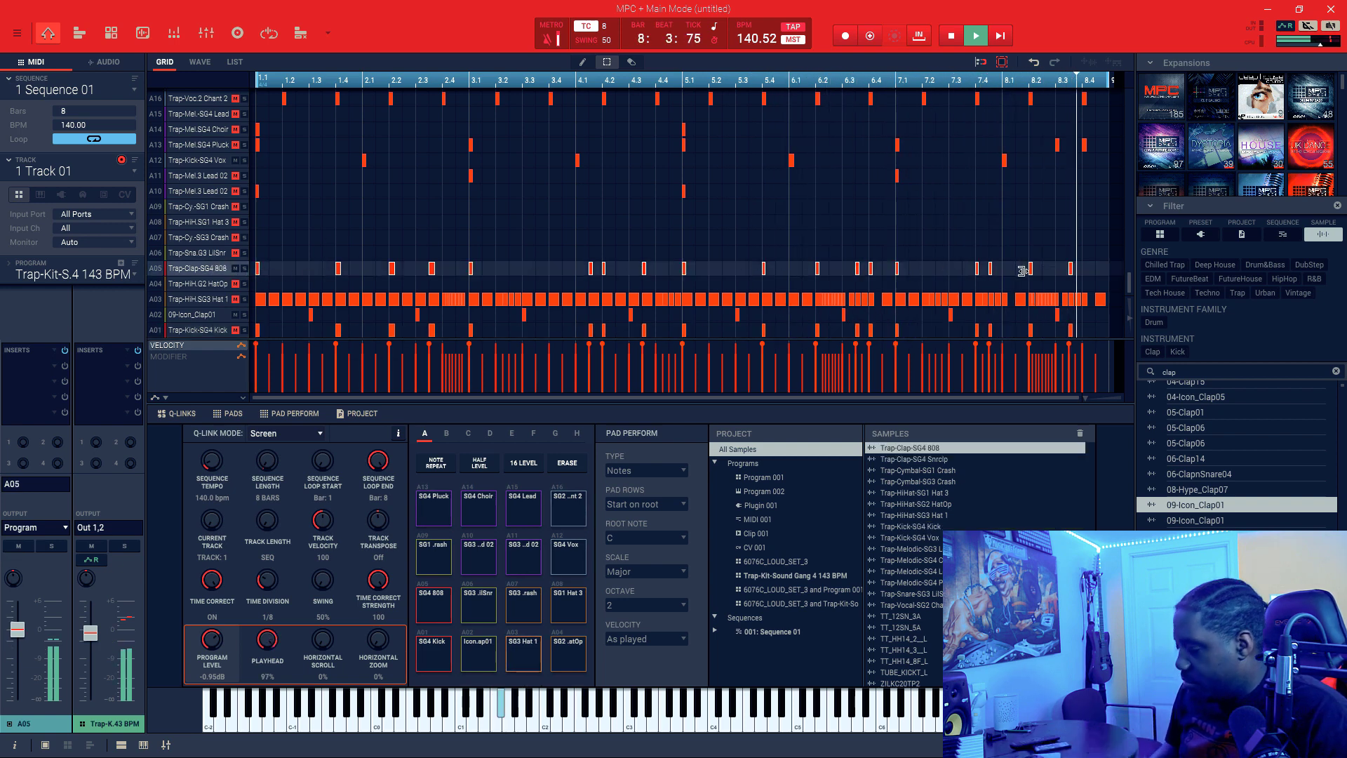
key(space)
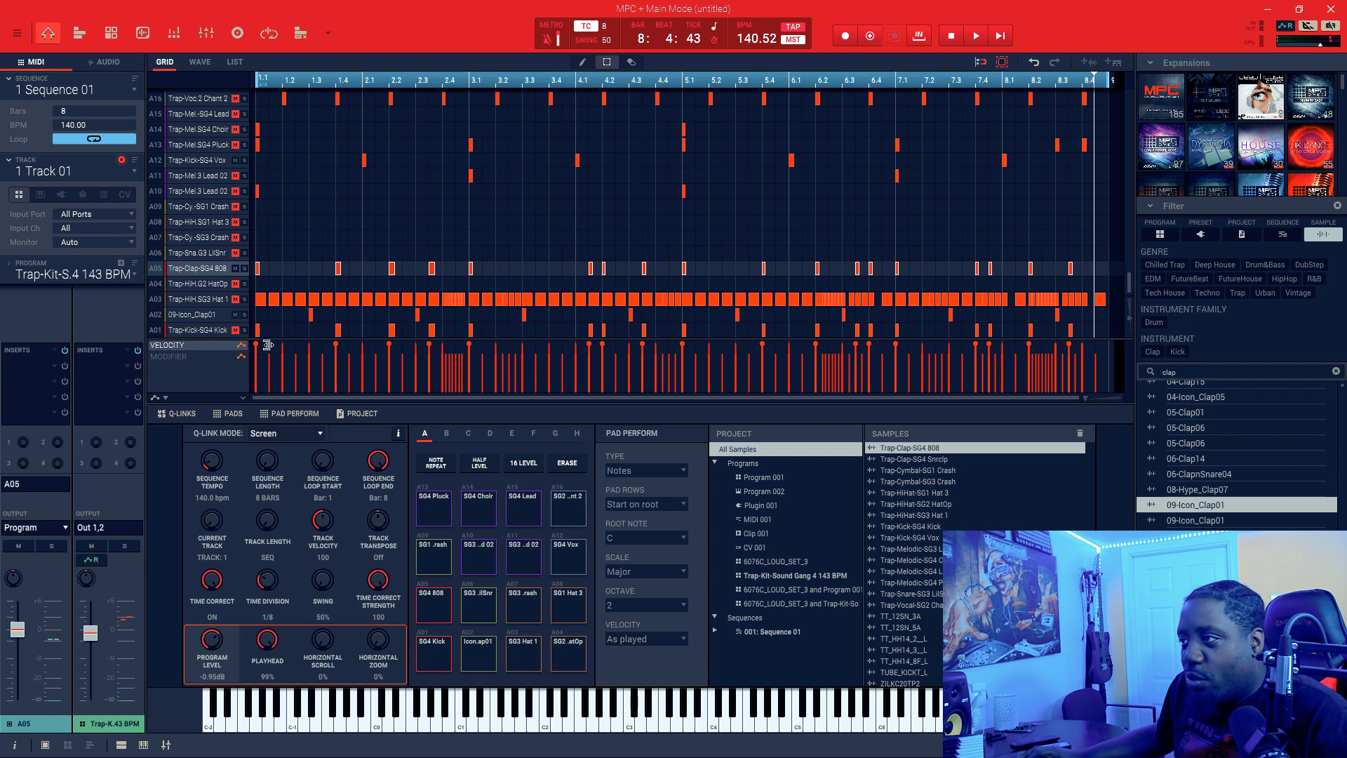
- Select the Trap-Kick-SG4 Kick row on pad A01, unmute it, and play the sequence with the kick
click(201, 330)
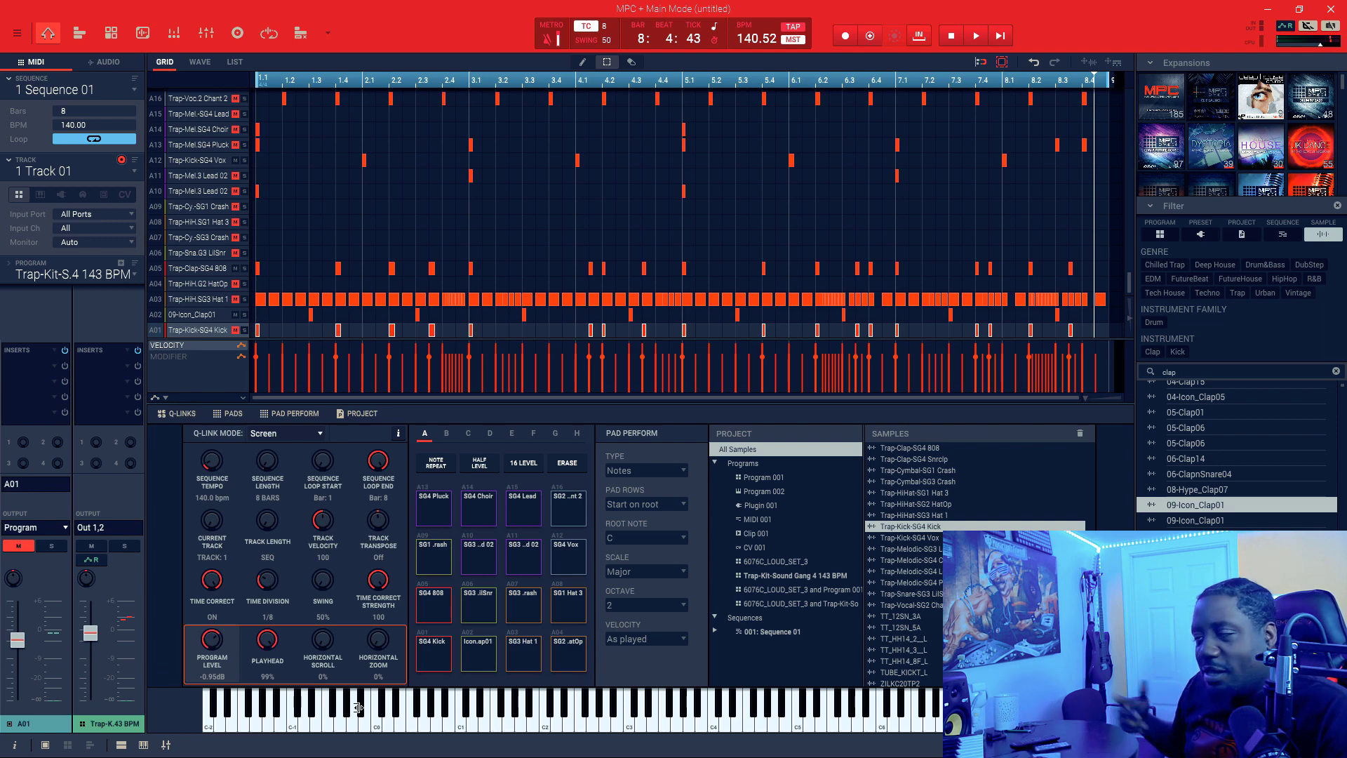
key(space)
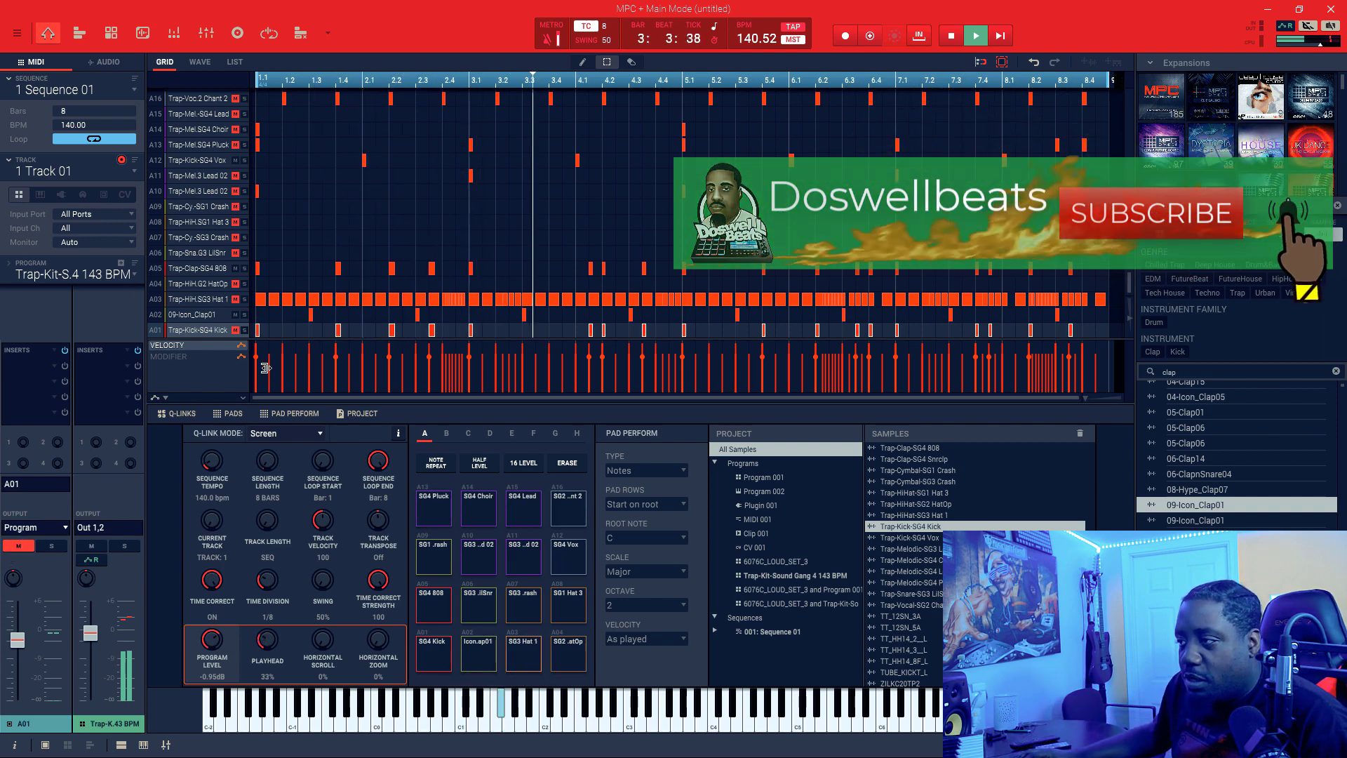
key(space)
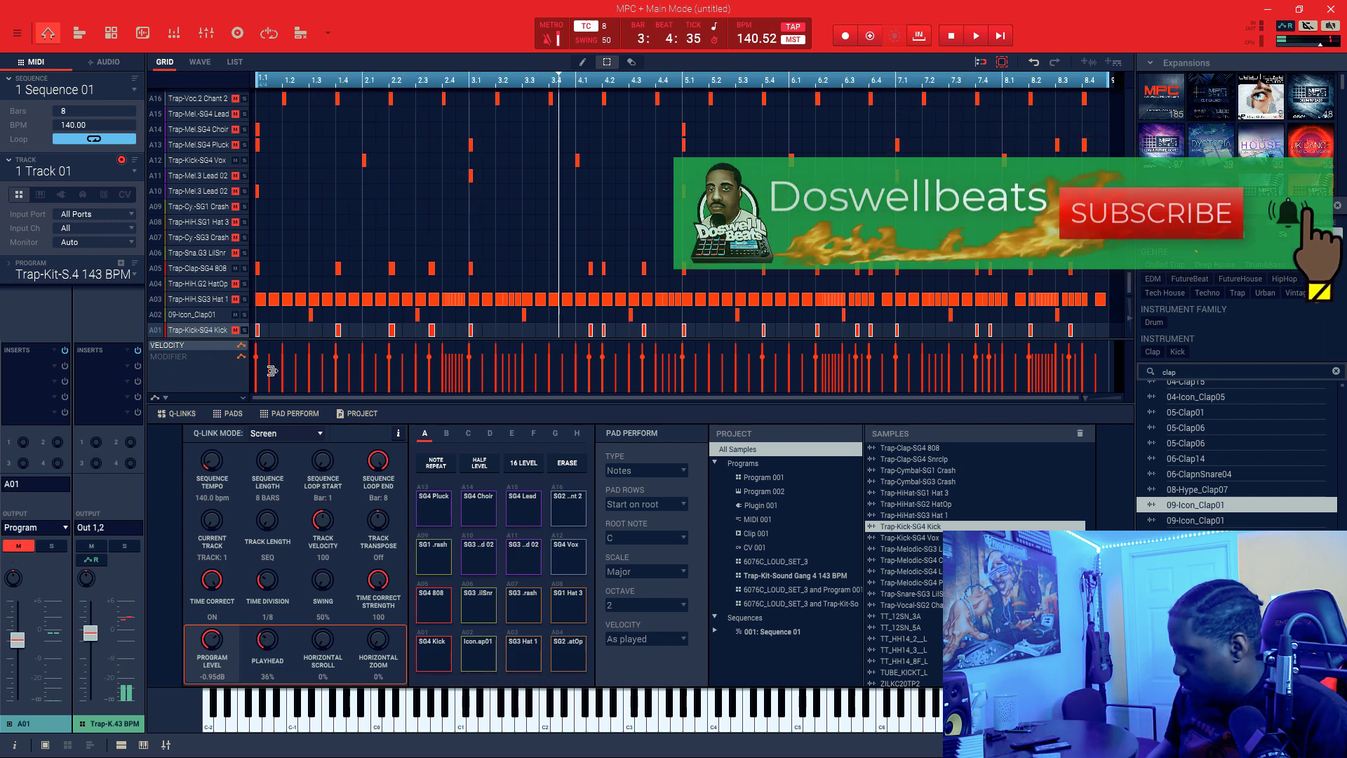
click(237, 331)
key(space)
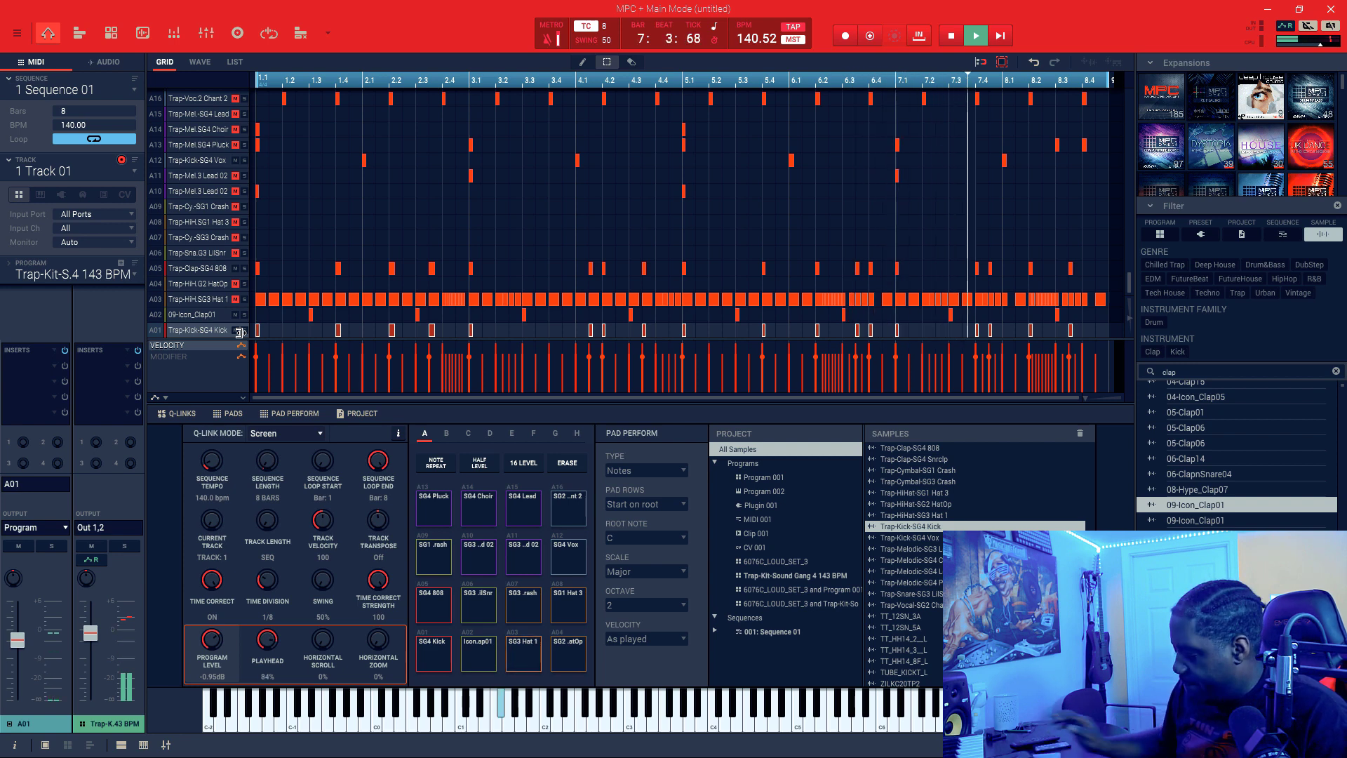
key(space)
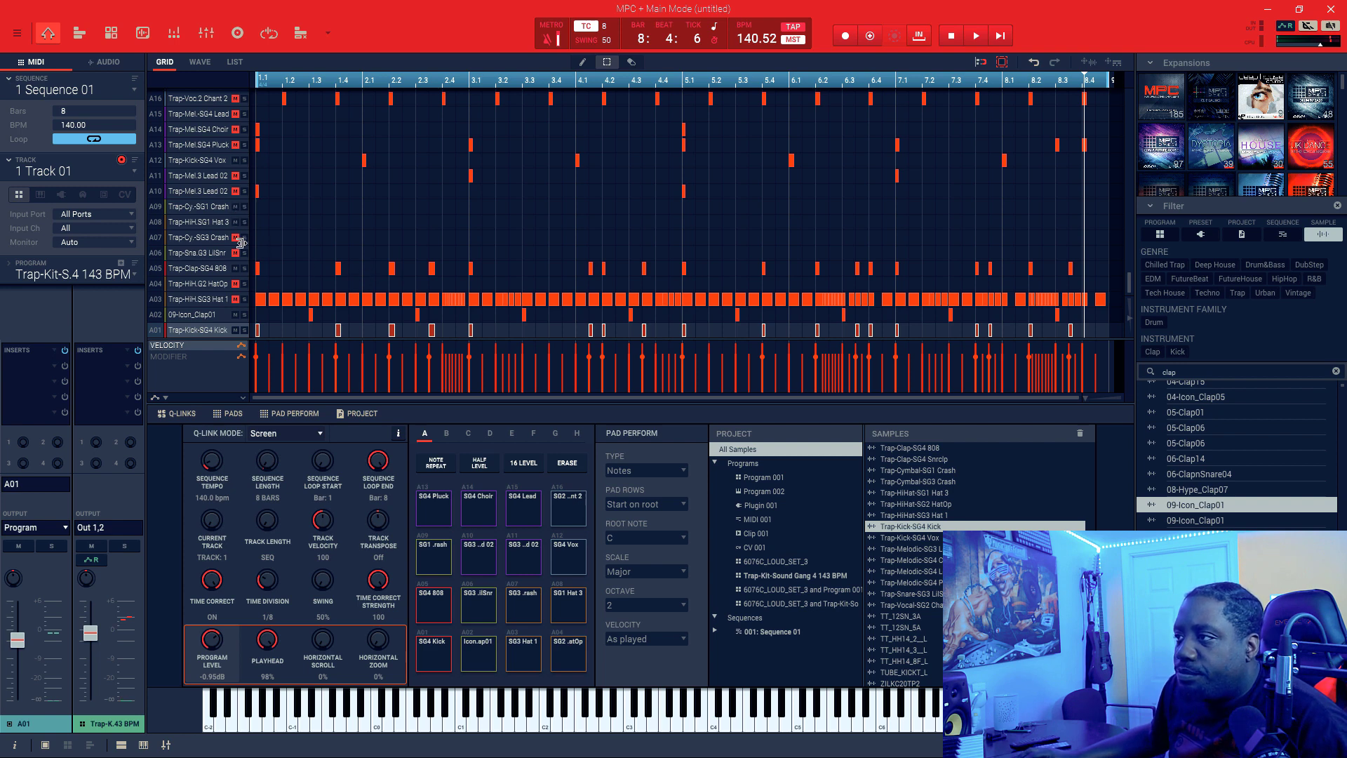
- Unmute the remaining crash, snare and hi-hat rows and play the sequence with them
scroll(319, 261, up, 4)
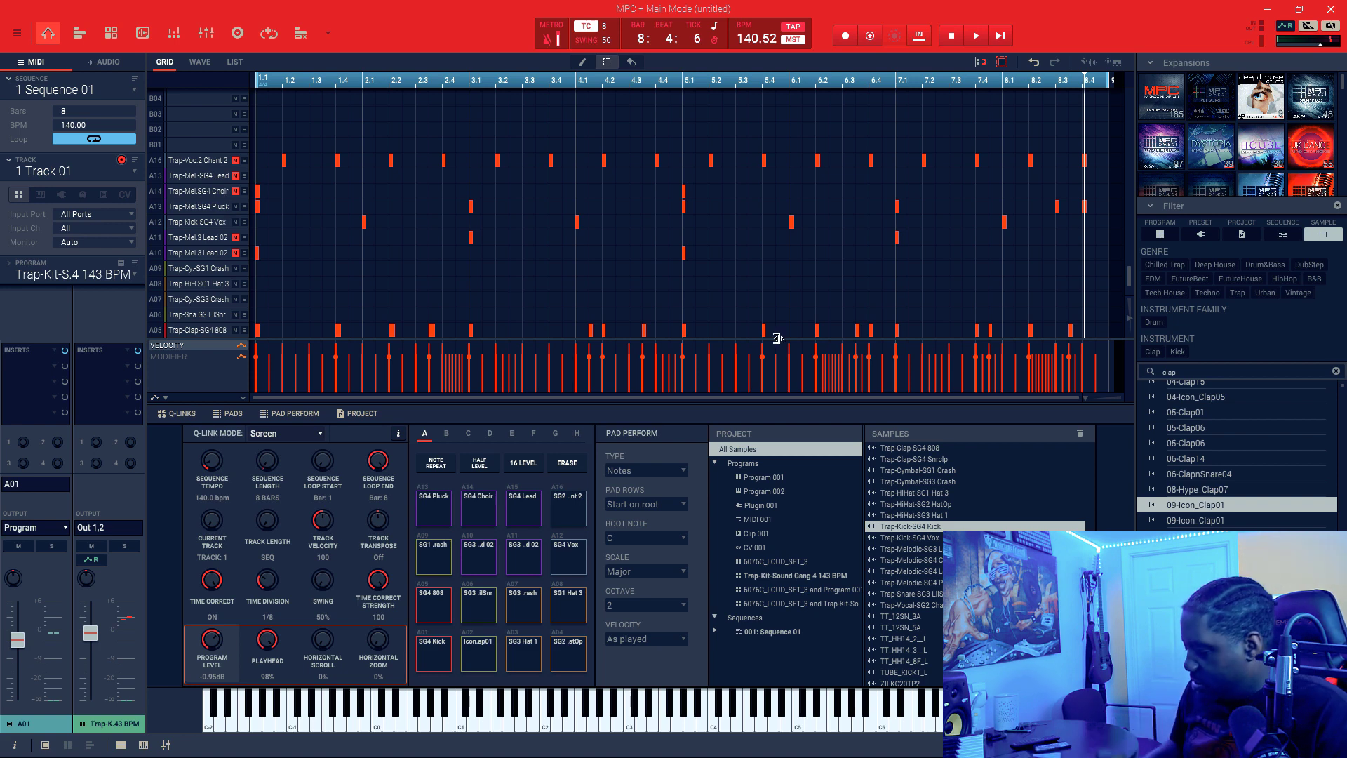
key(space)
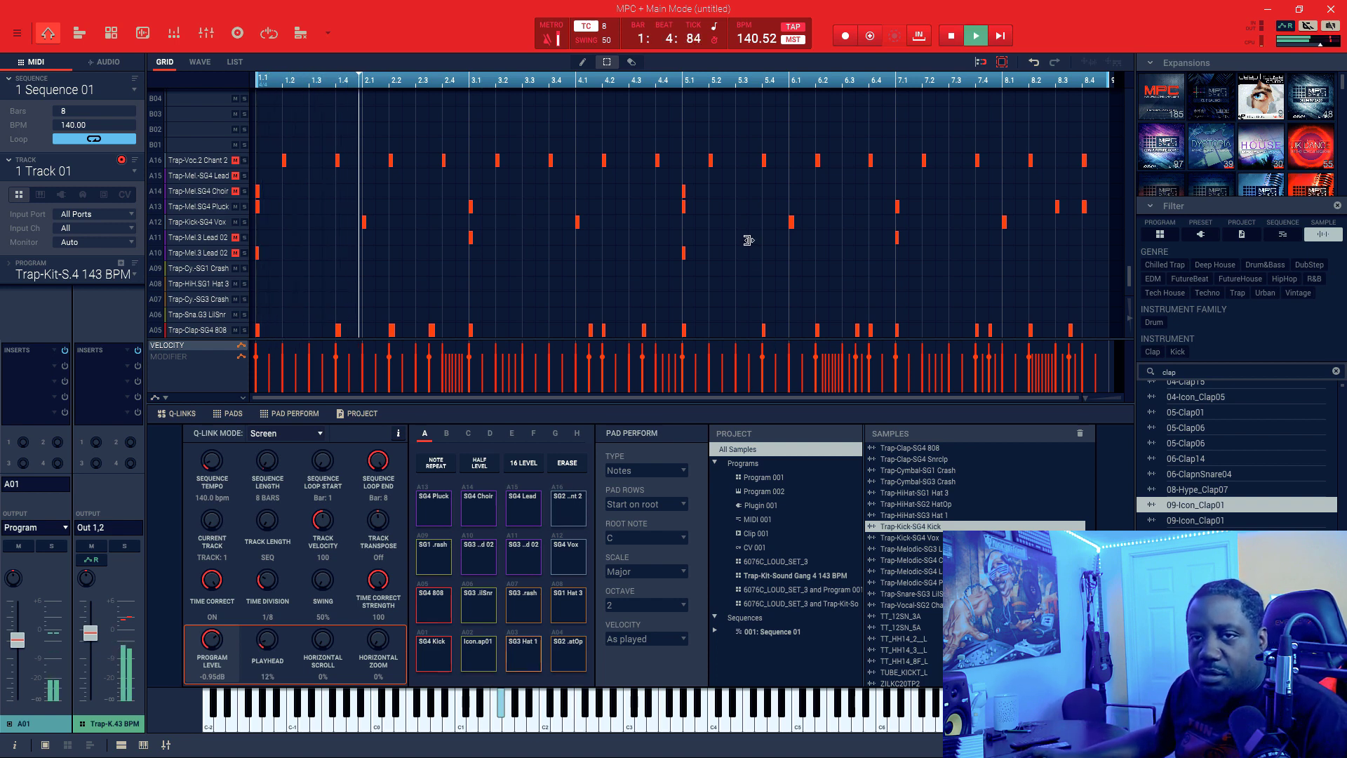
scroll(749, 240, down, 1)
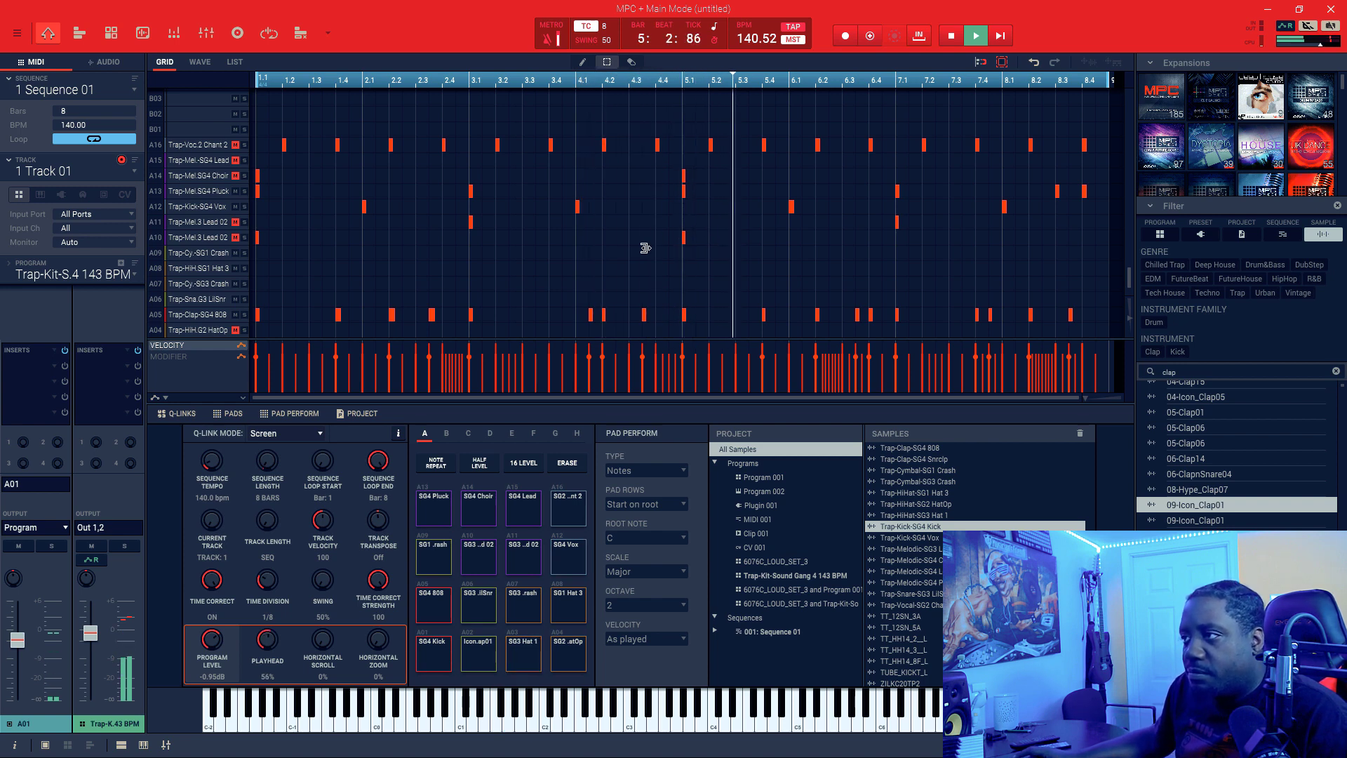
scroll(512, 226, down, 1)
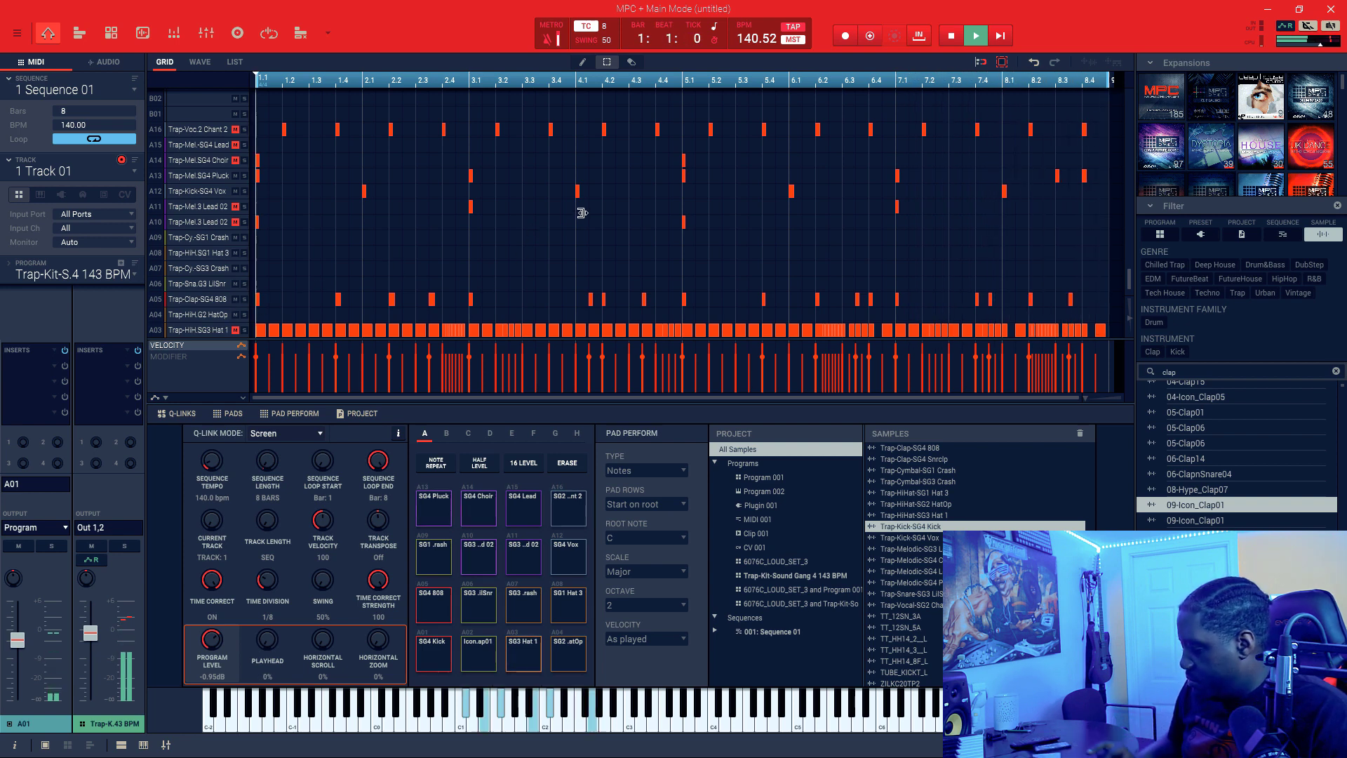
key(space)
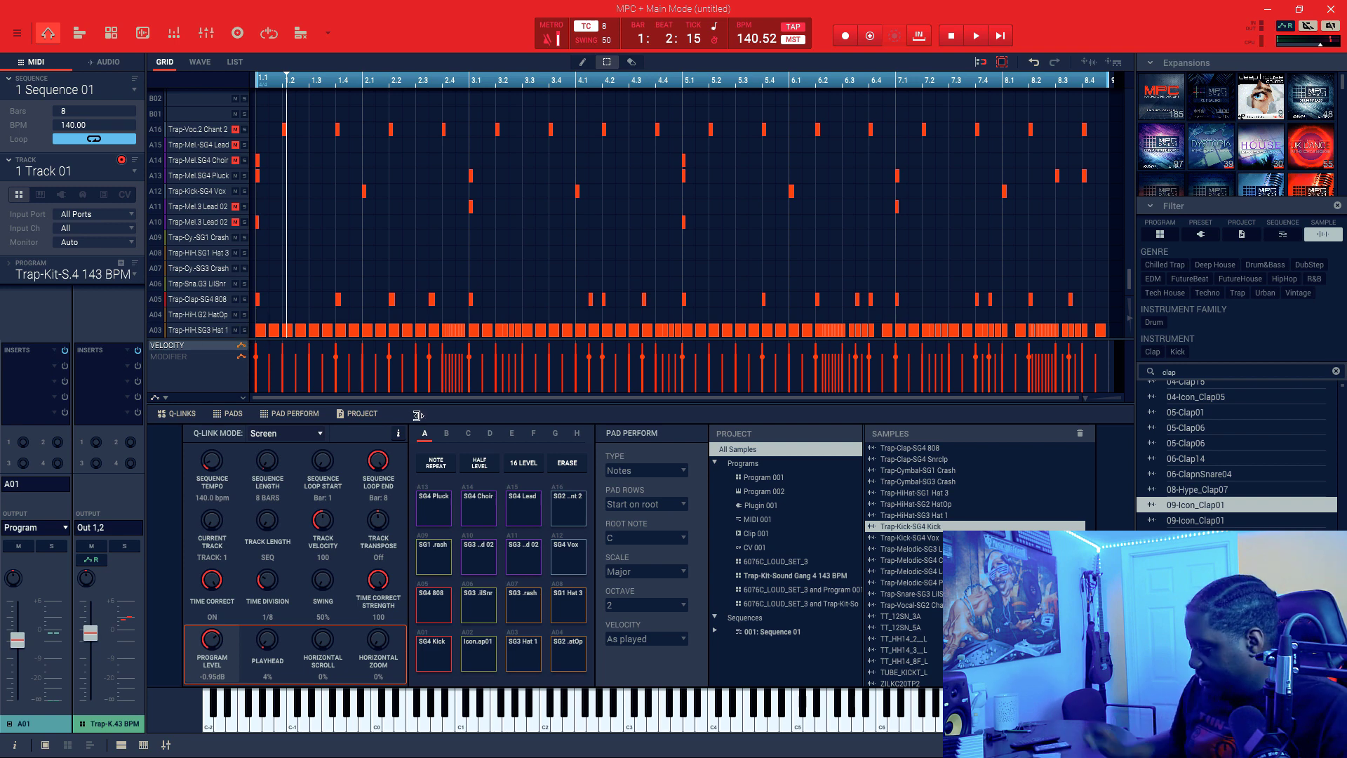
key(space)
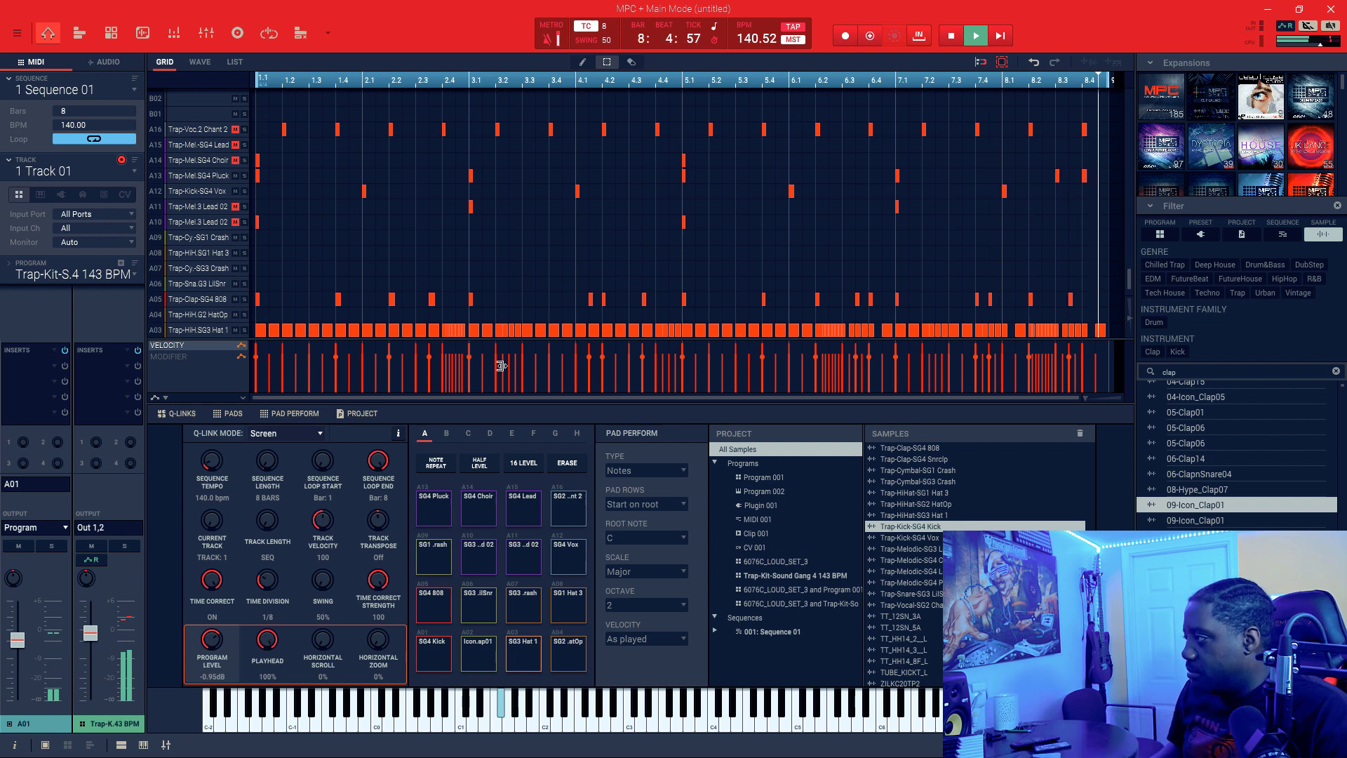
key(space)
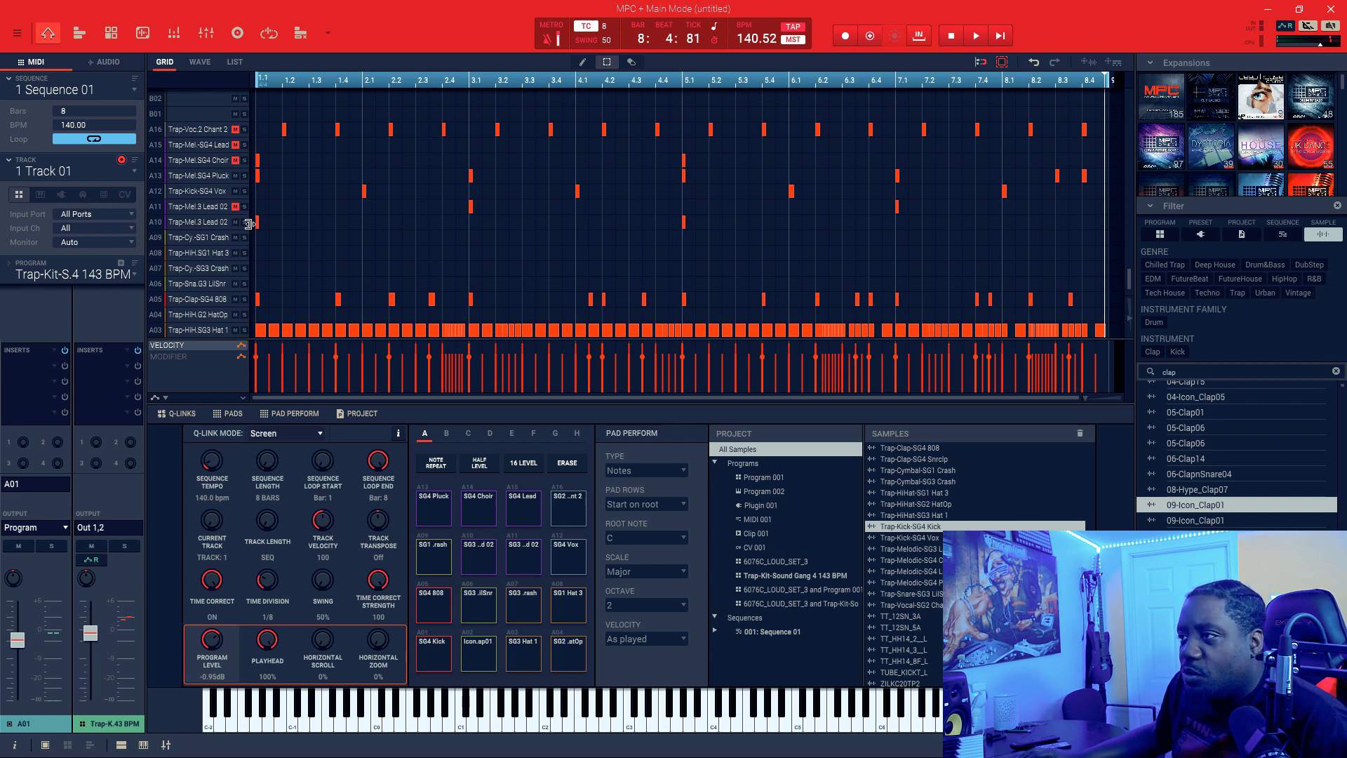
- Unmute the remaining melodic lead and choir rows in turn, playing the sequence to hear each addition
key(space)
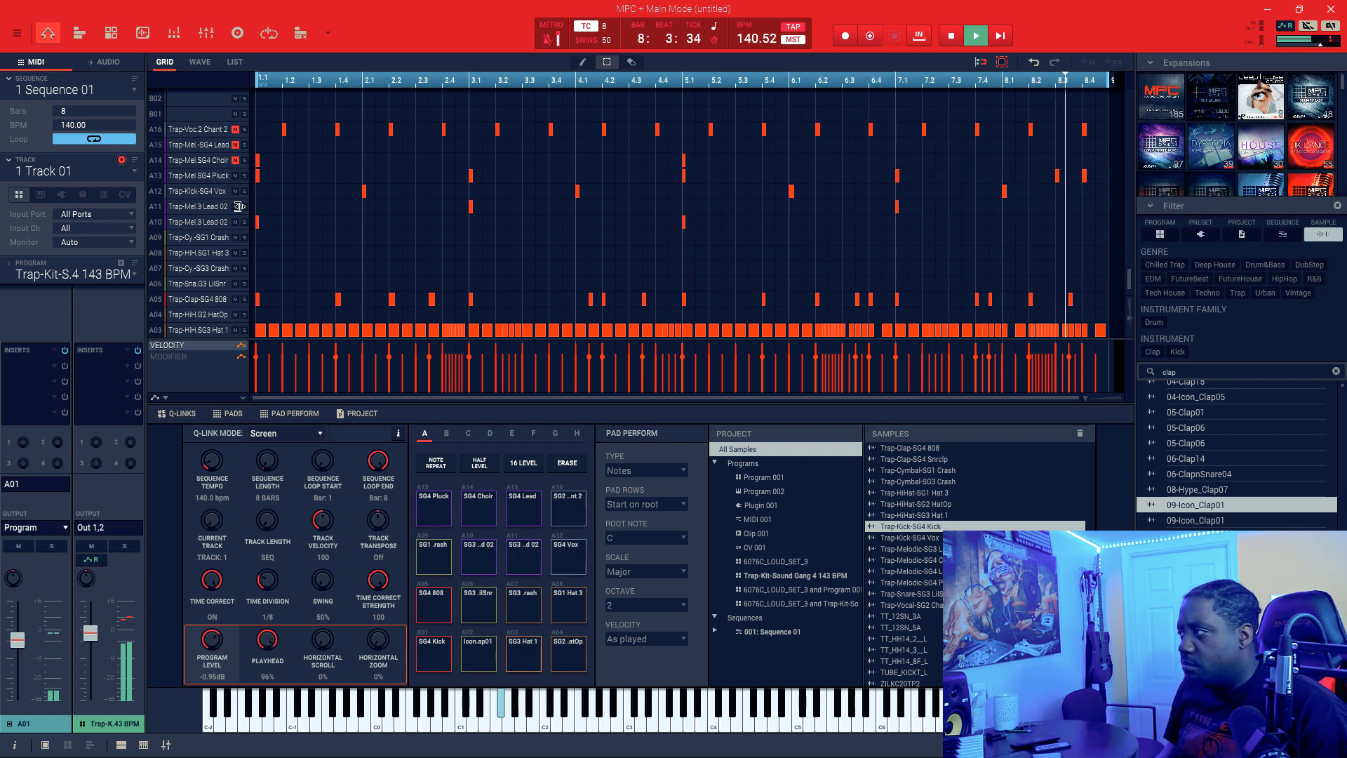
key(space)
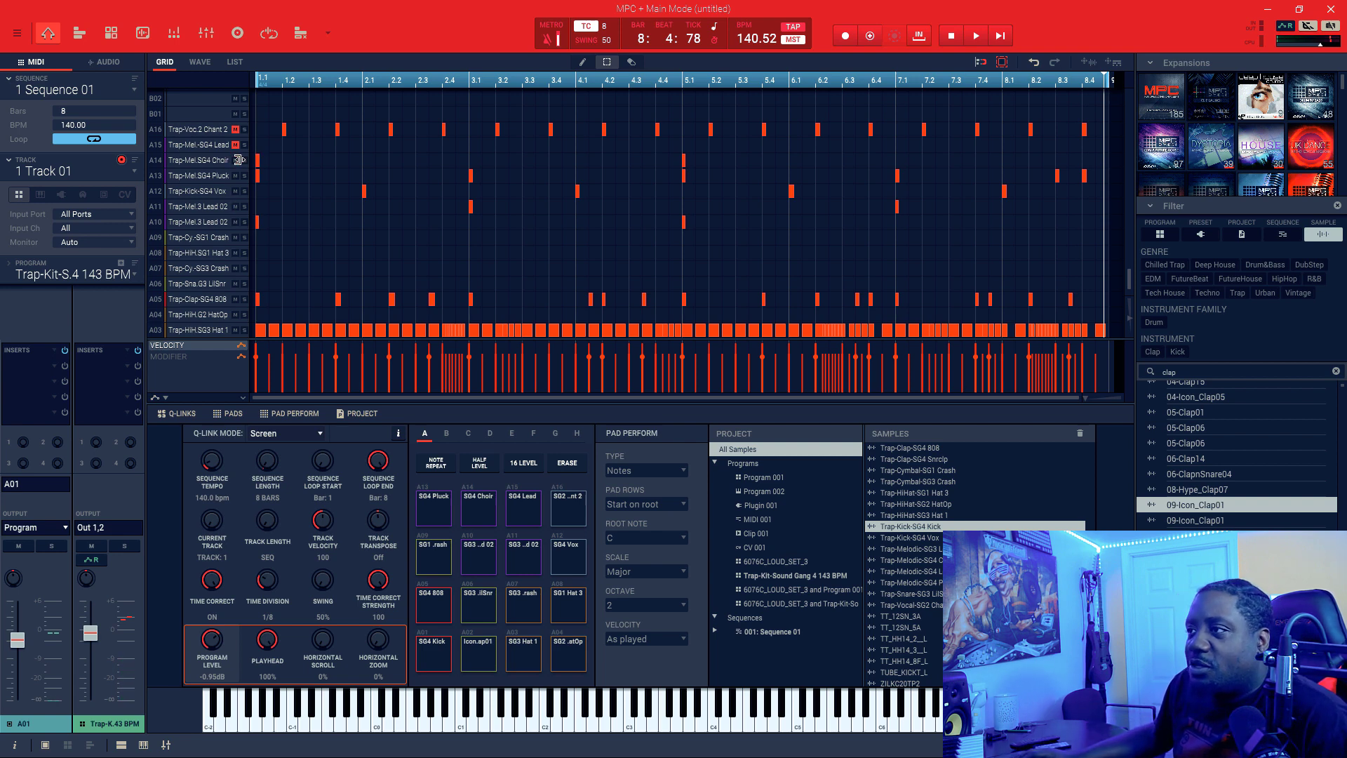
key(space)
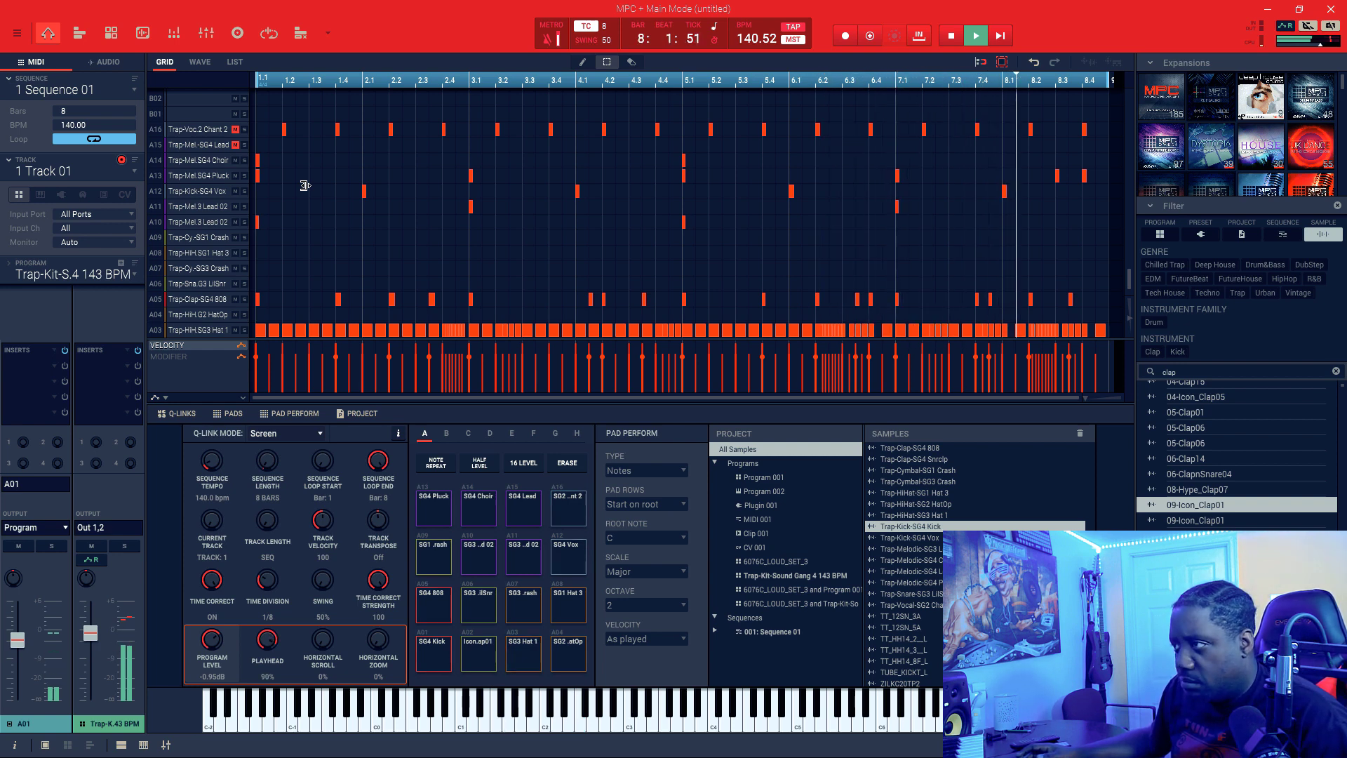
key(space)
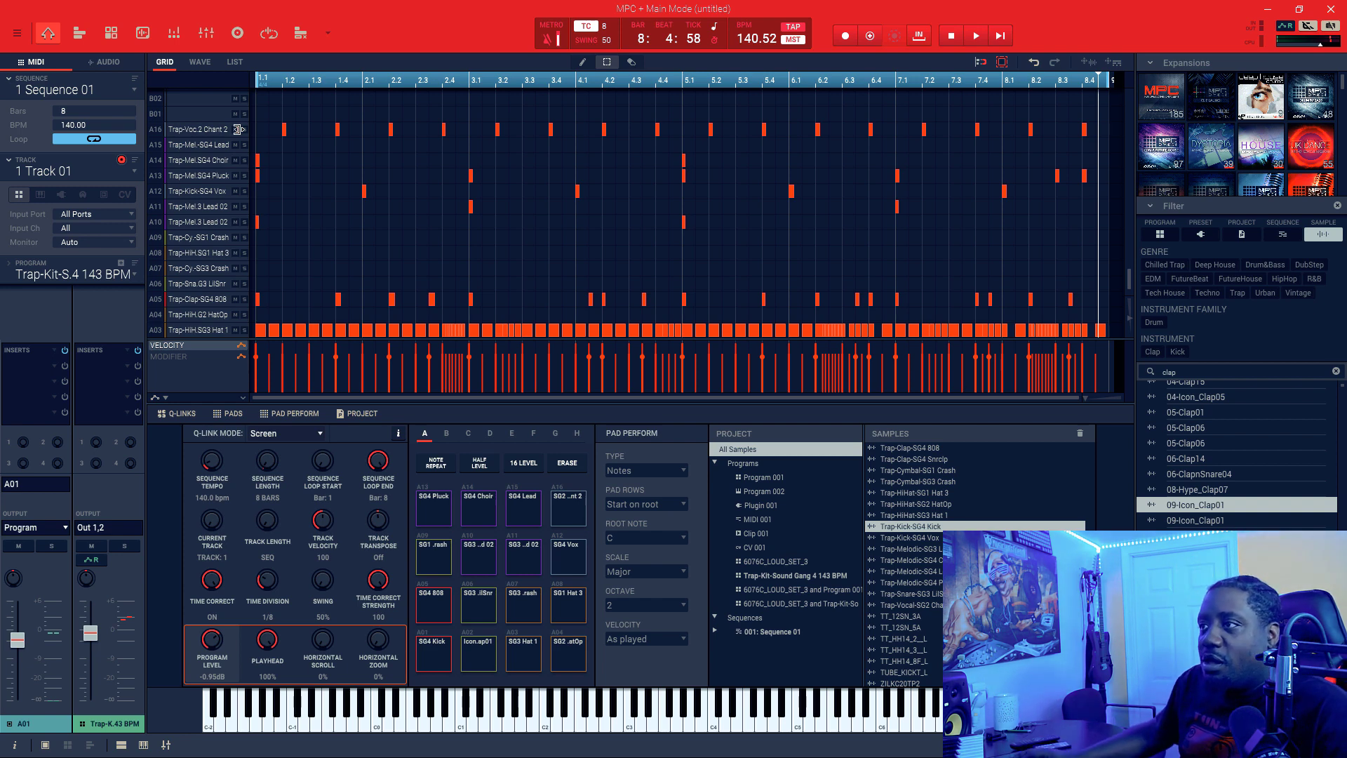
- Select the unmuted vocal chant row on pad A16 and play the sequence to check its level
click(157, 130)
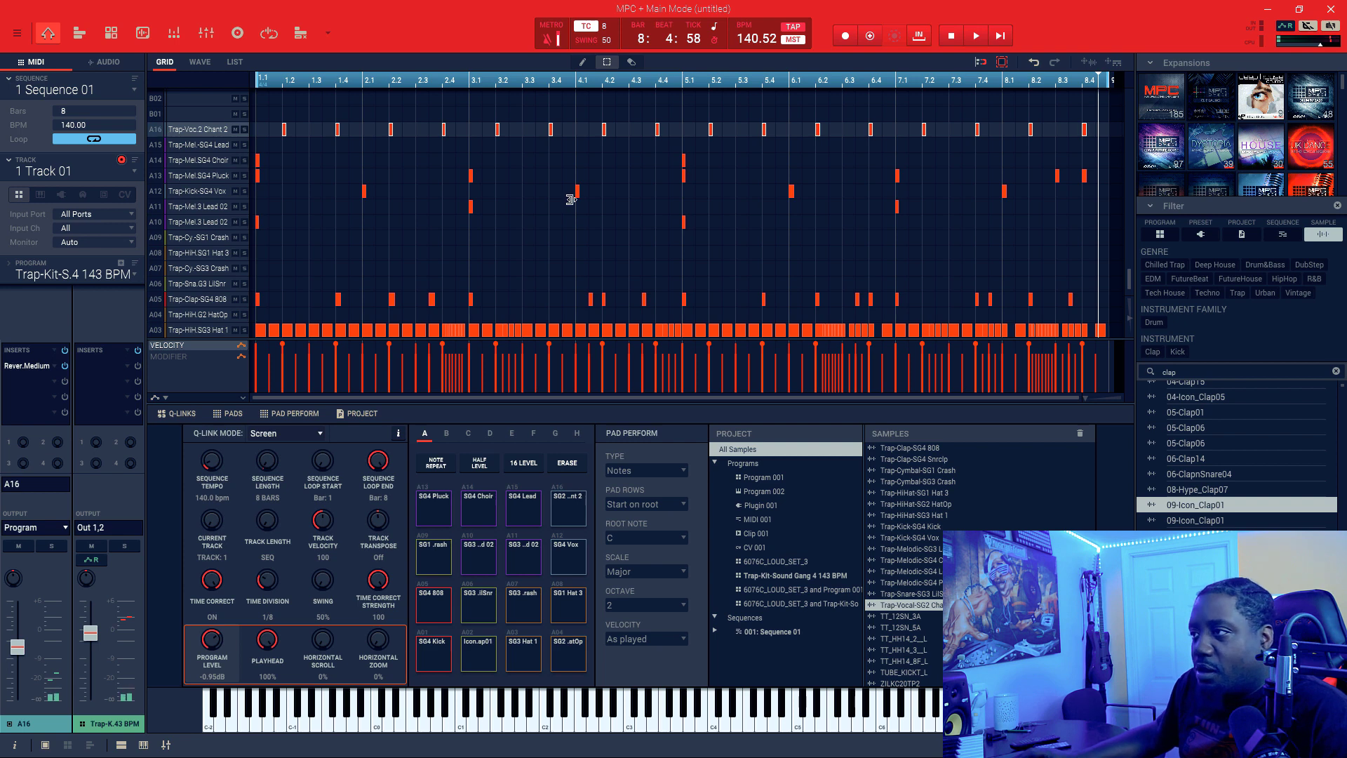
key(space)
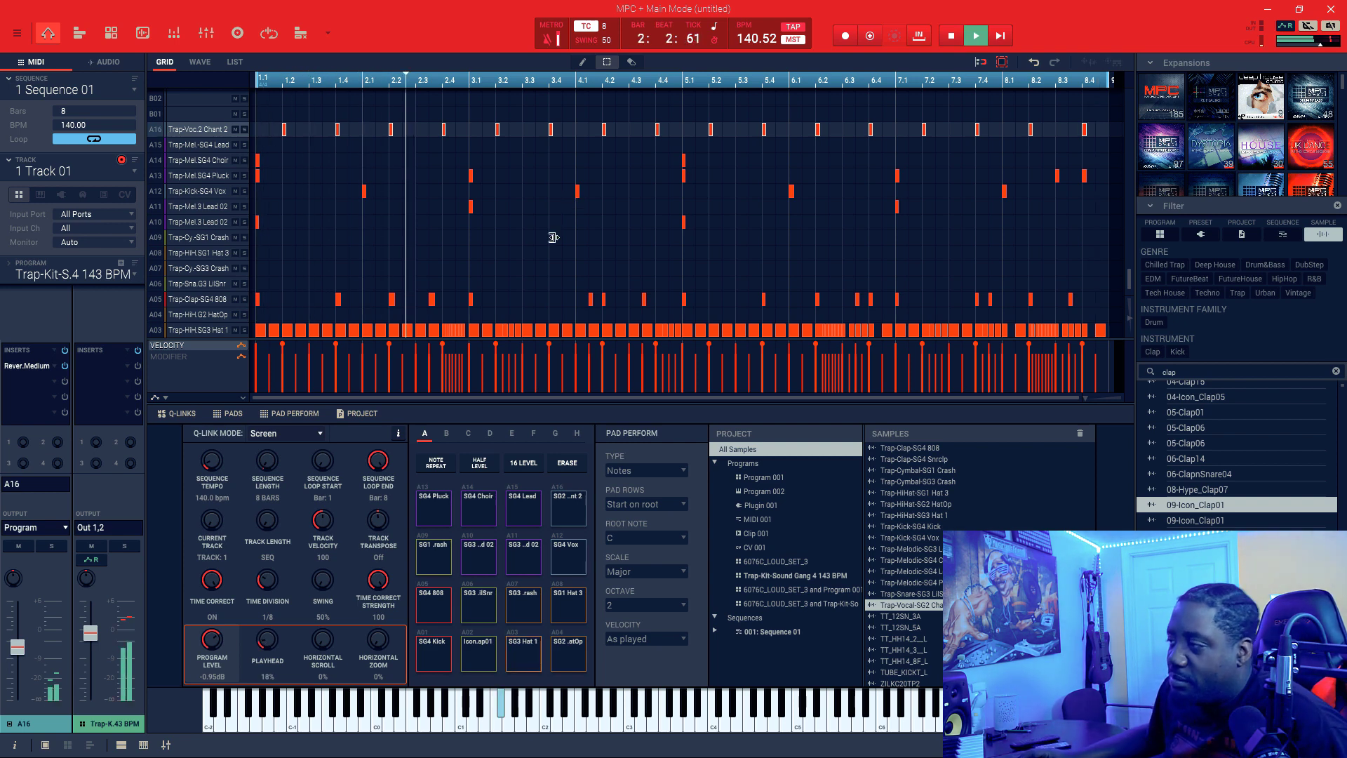
mouse_move(35, 648)
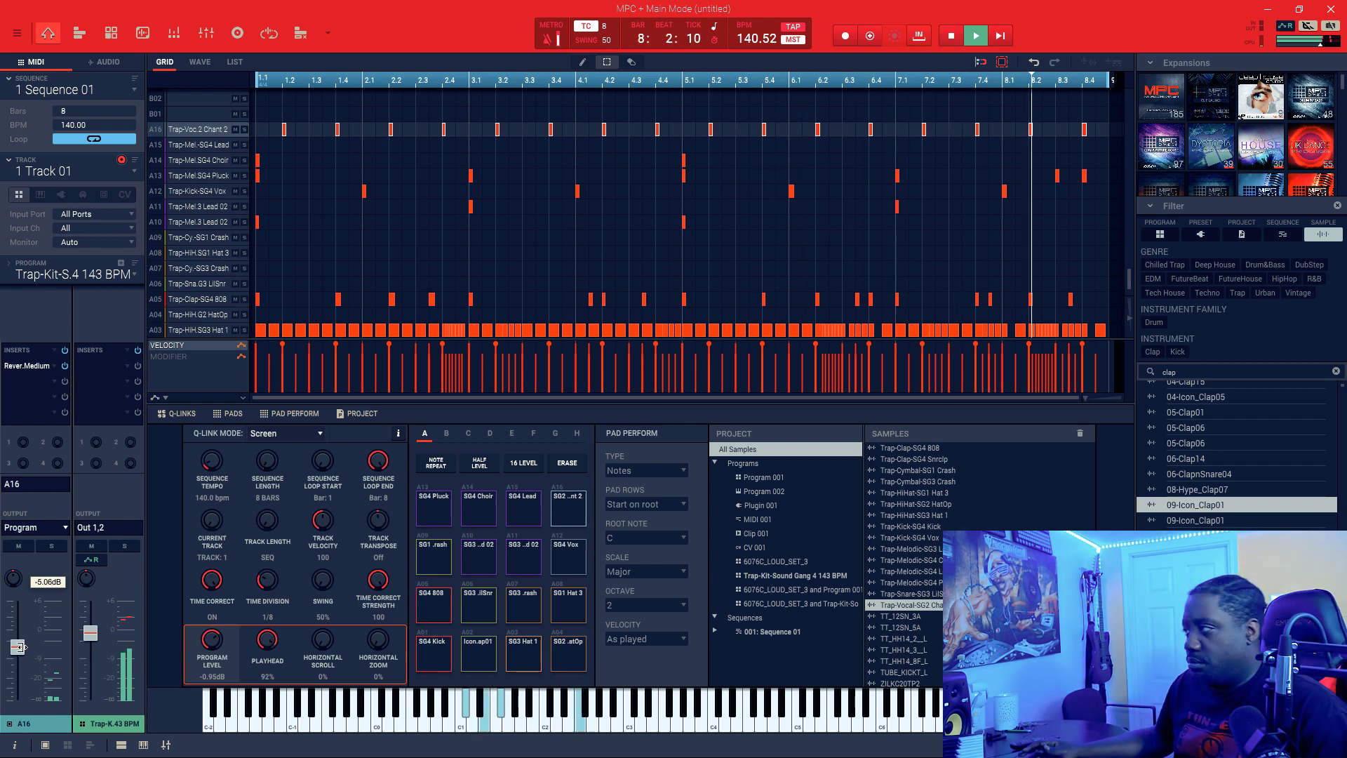
key(space)
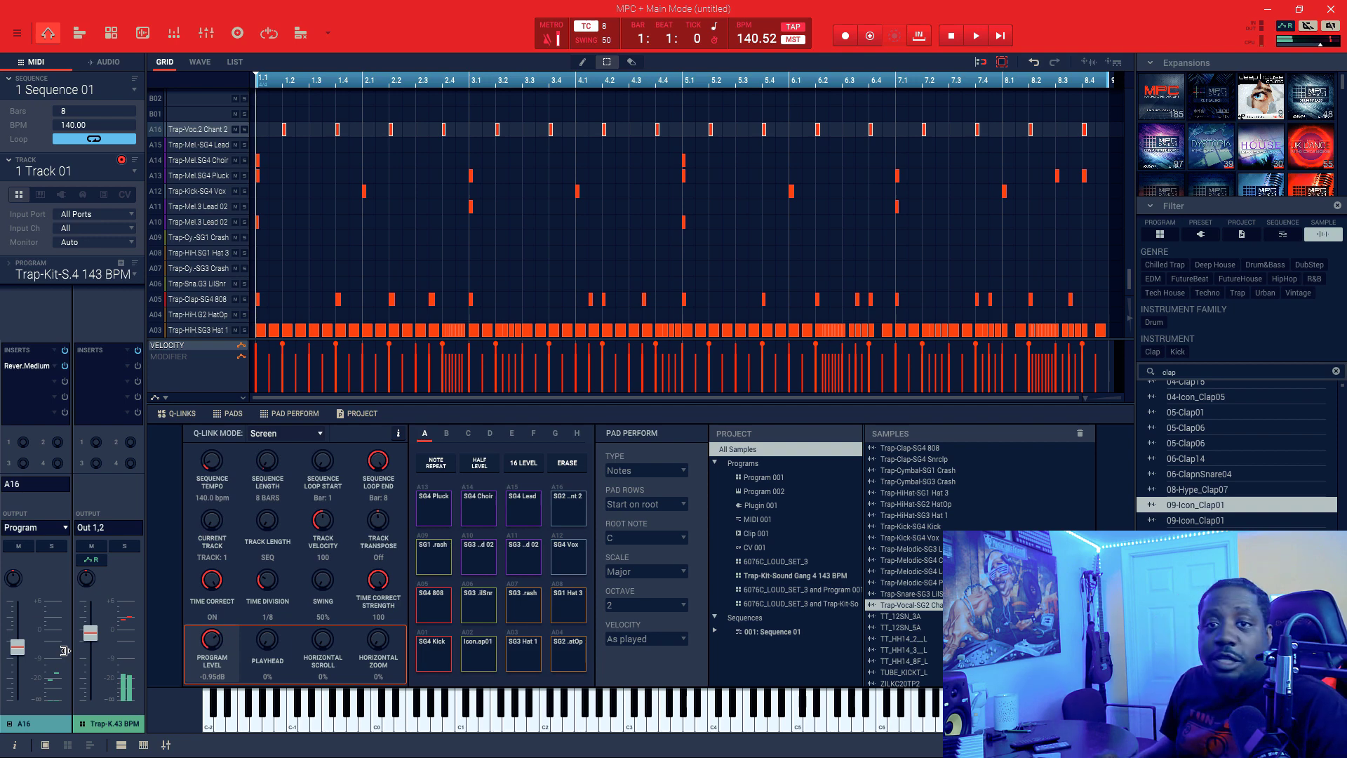
- Mute the vocal chant row on pad A16 and play the sequence from the start
key(space)
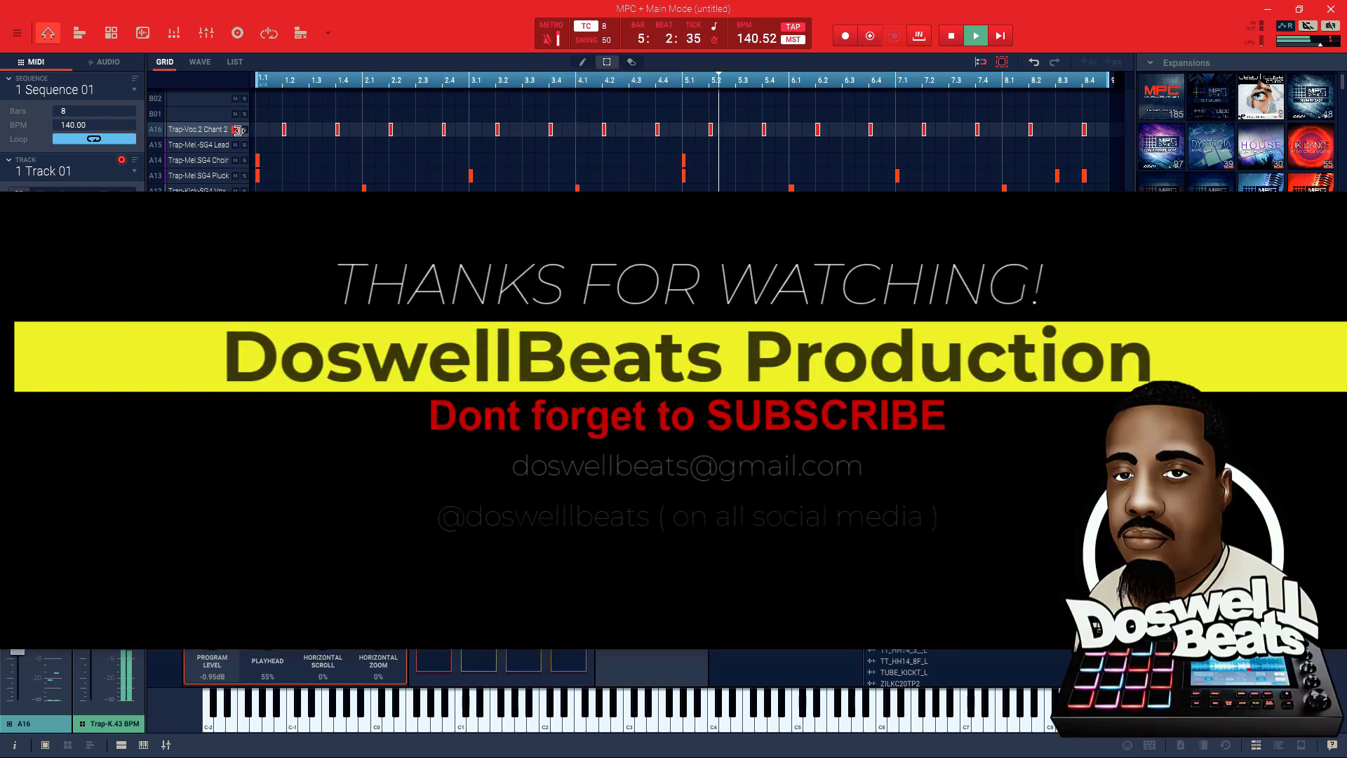
scroll(632, 140, down, 1)
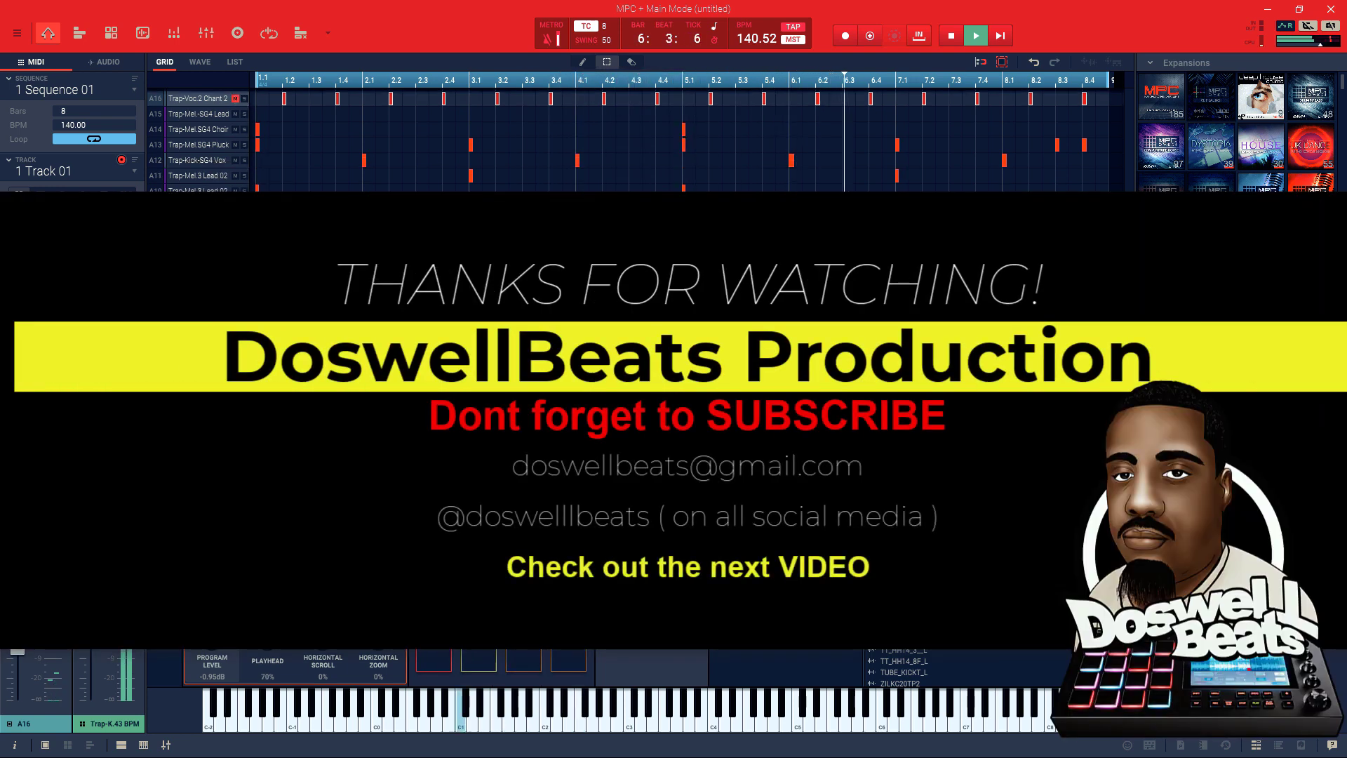